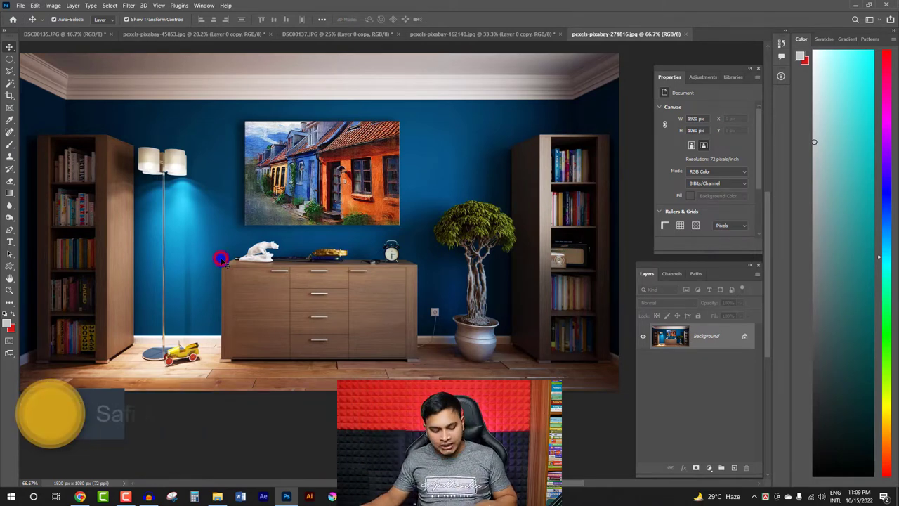
# - Select all and rotate the room photo slightly so red background shows at its edges
pyautogui.hotkey('ctrl', 'a')
pyautogui.hotkey('ctrl', 't')
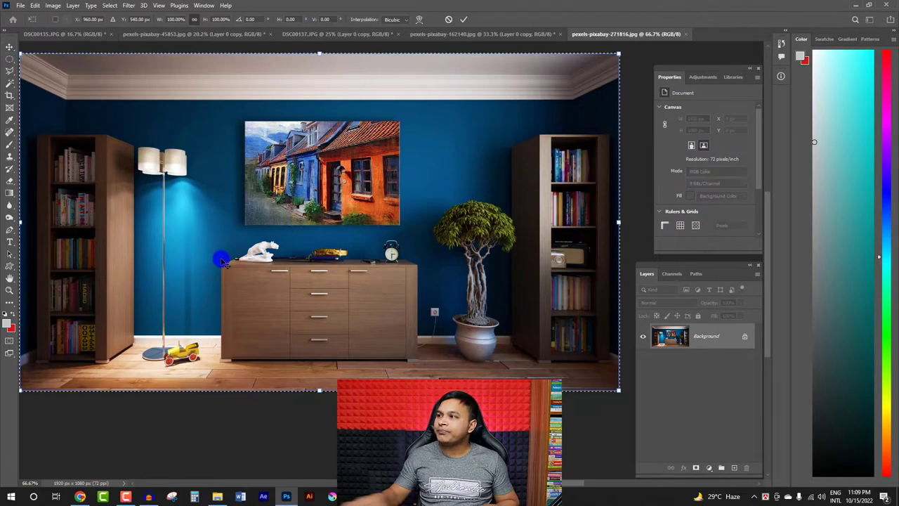
pyautogui.moveTo(632, 219); pyautogui.dragTo(632, 220)
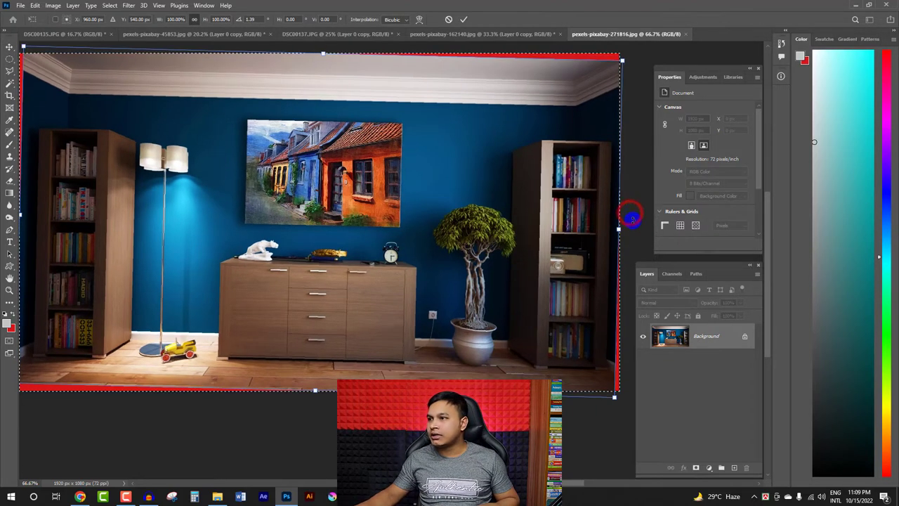
pyautogui.press('Return')
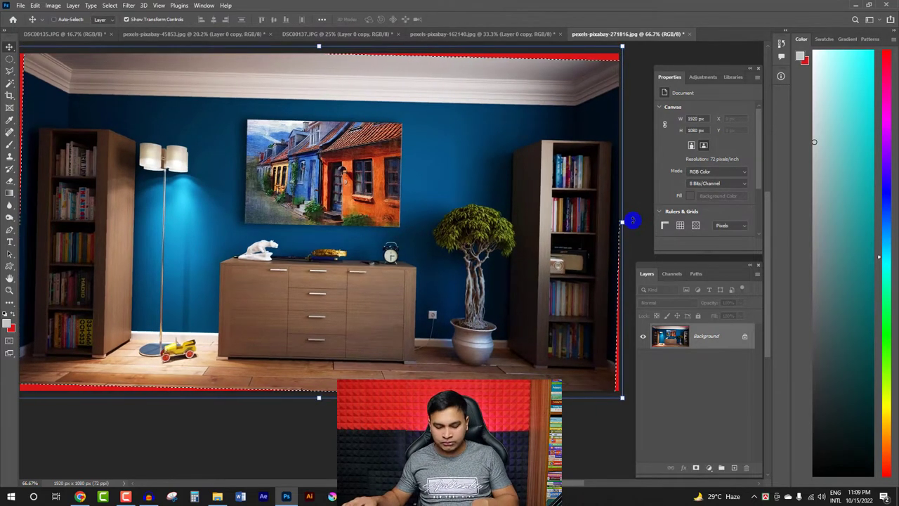
# - Deselect, then zoom and pan to inspect the whole tilted room photo
pyautogui.click(345, 167)
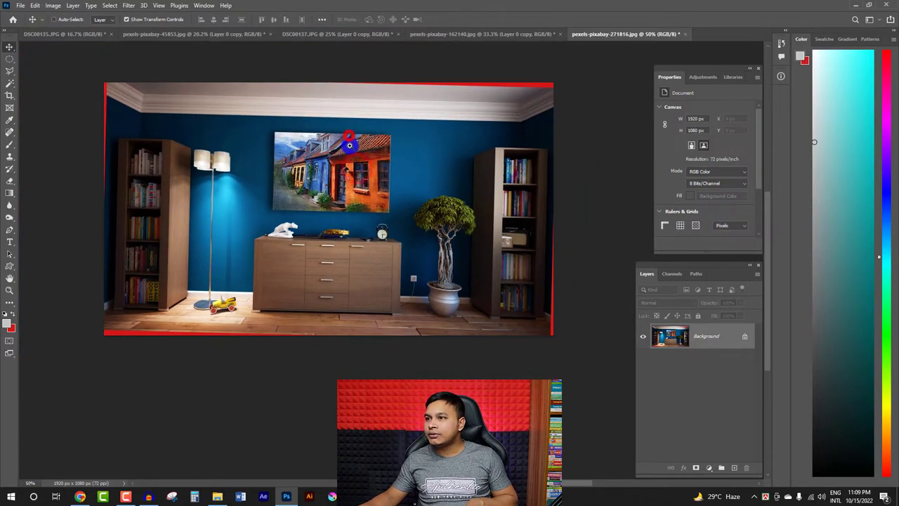
pyautogui.click(372, 128)
pyautogui.click(363, 192)
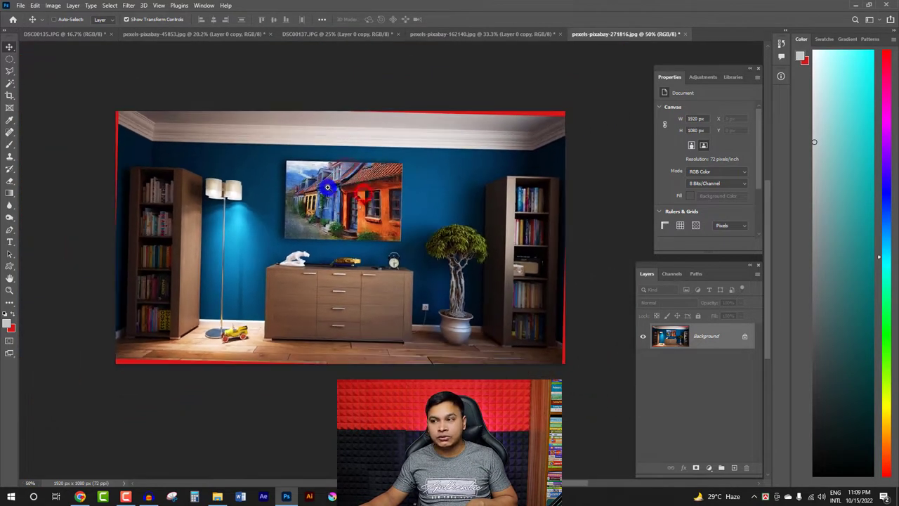
pyautogui.moveTo(340, 200); pyautogui.dragTo(330, 191)
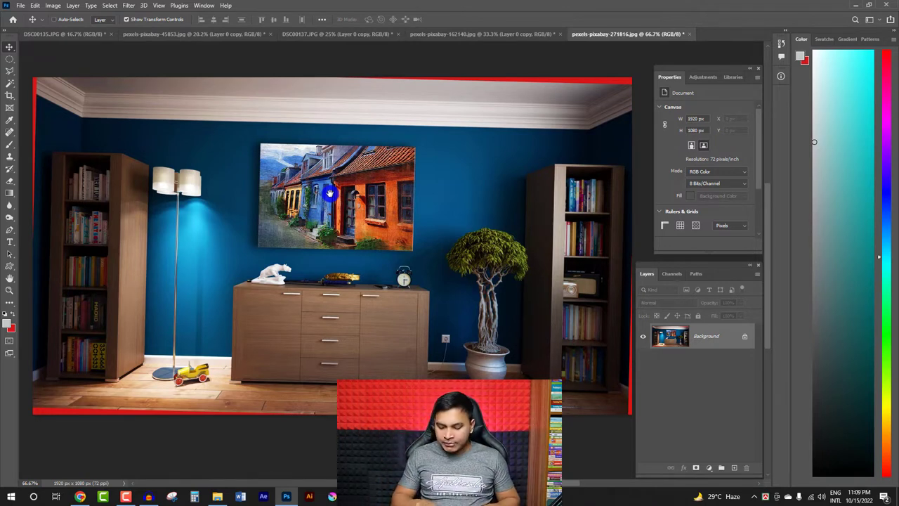
# - Open DSC00124.JPG from the thumbnail photo folder on the Desktop as a new document
pyautogui.hotkey('ctrl', 'o')
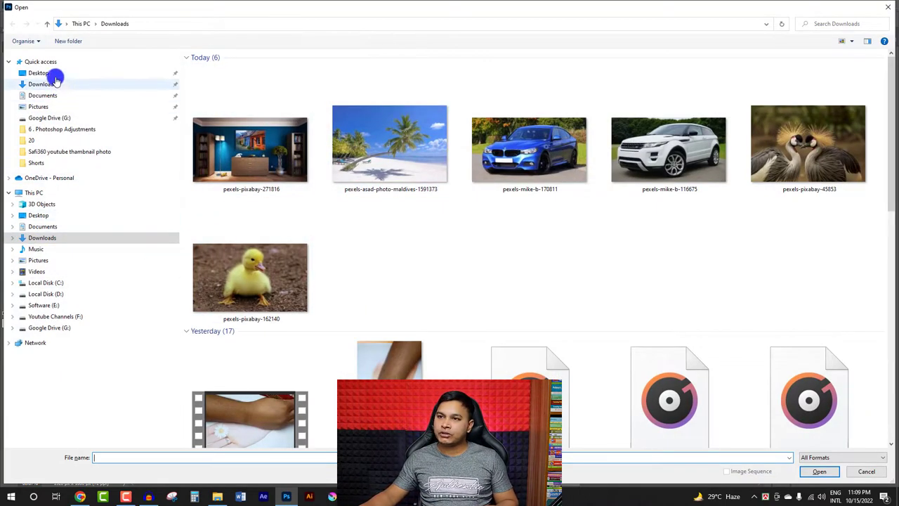
pyautogui.click(39, 76)
pyautogui.press('Return')
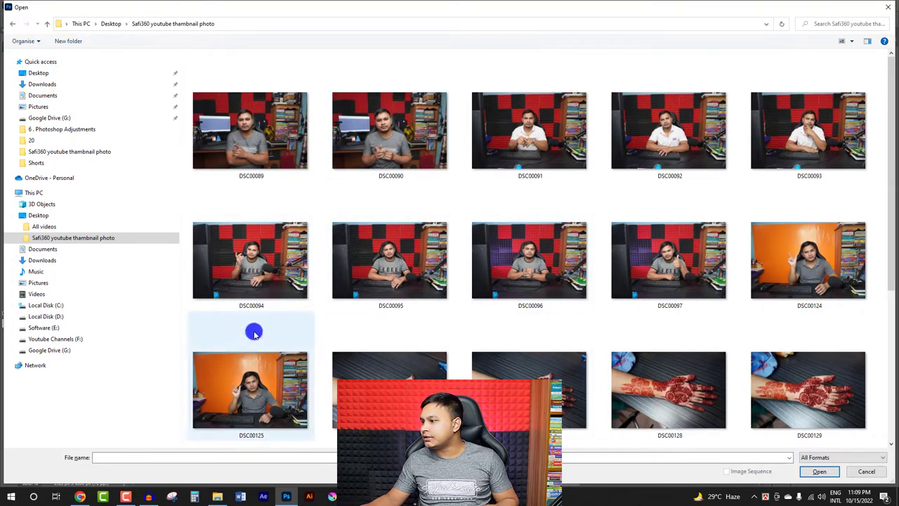
pyautogui.click(801, 251)
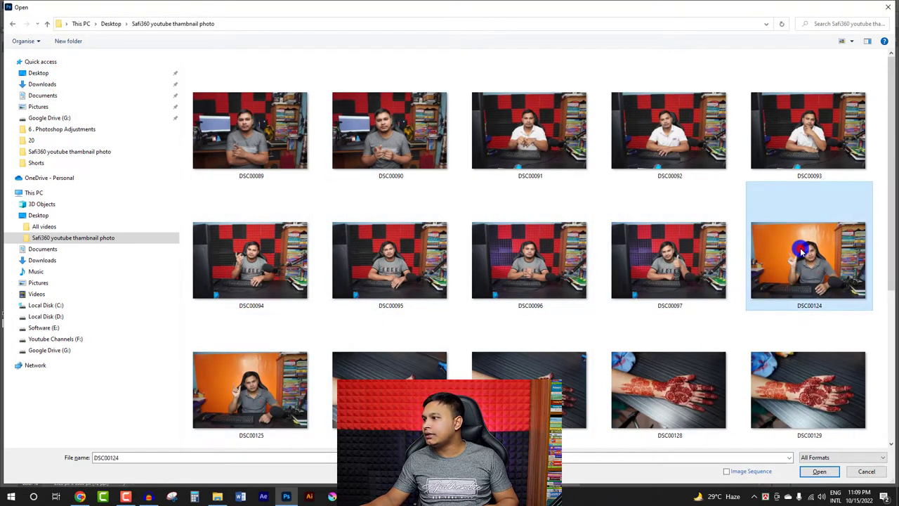
pyautogui.doubleClick(801, 251)
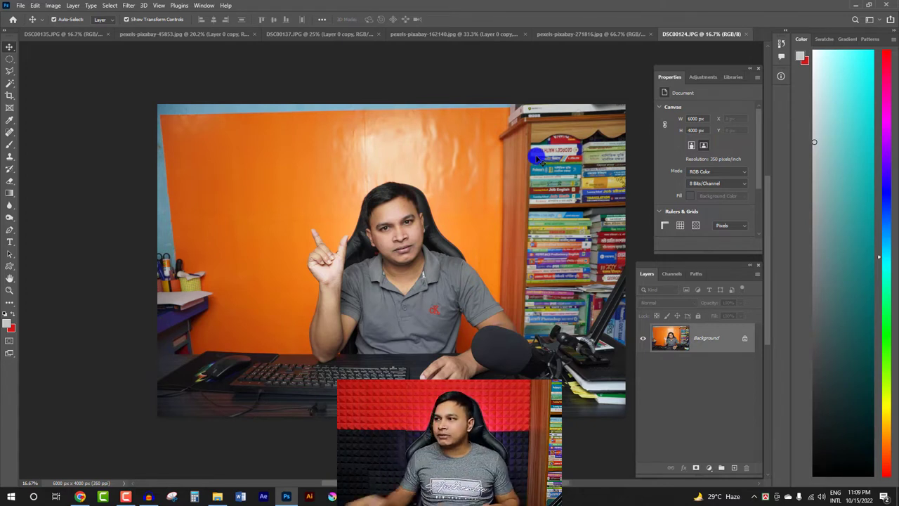
pyautogui.hotkey('ctrl', 'a')
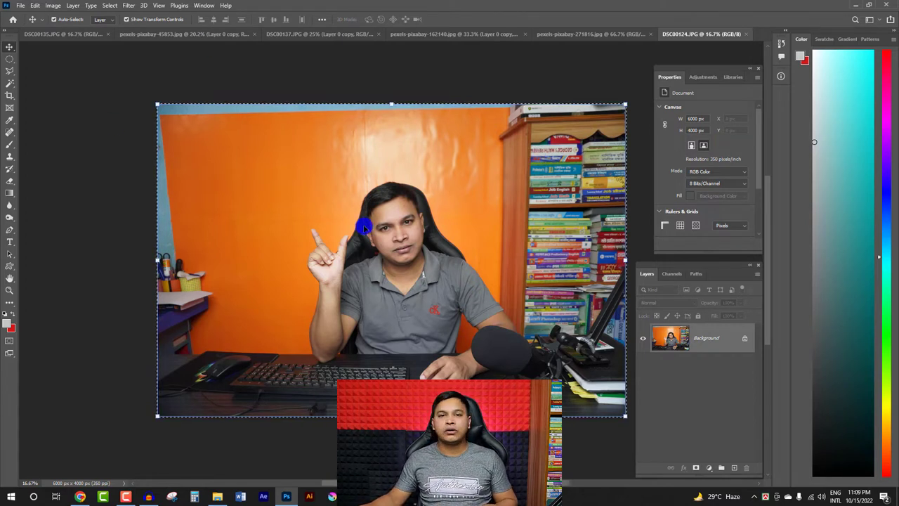
pyautogui.hotkey('ctrl', 't')
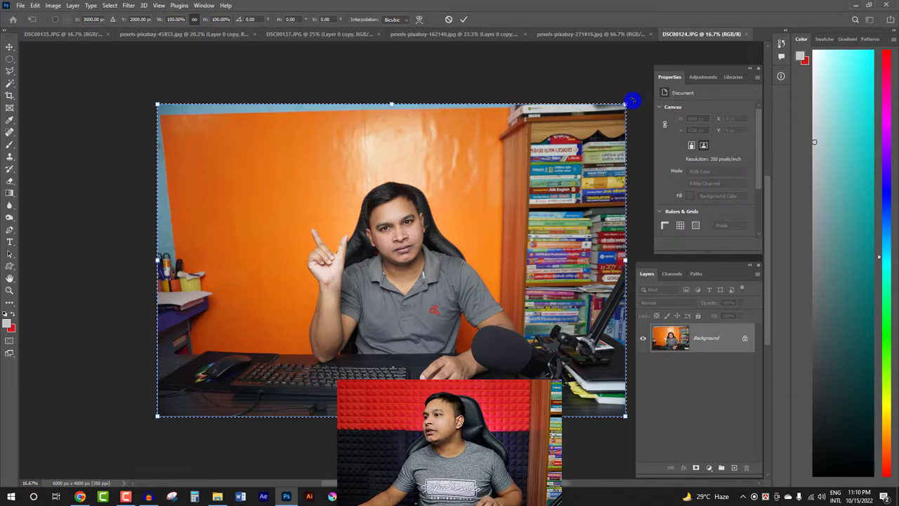
pyautogui.moveTo(632, 101)
pyautogui.mouseDown()
pyautogui.moveTo(642, 255)
pyautogui.moveTo(625, 351)
pyautogui.moveTo(647, 241)
pyautogui.moveTo(626, 117)
pyautogui.moveTo(531, 94)
pyautogui.moveTo(625, 172)
pyautogui.moveTo(632, 120)
pyautogui.moveTo(623, 110)
pyautogui.mouseUp()
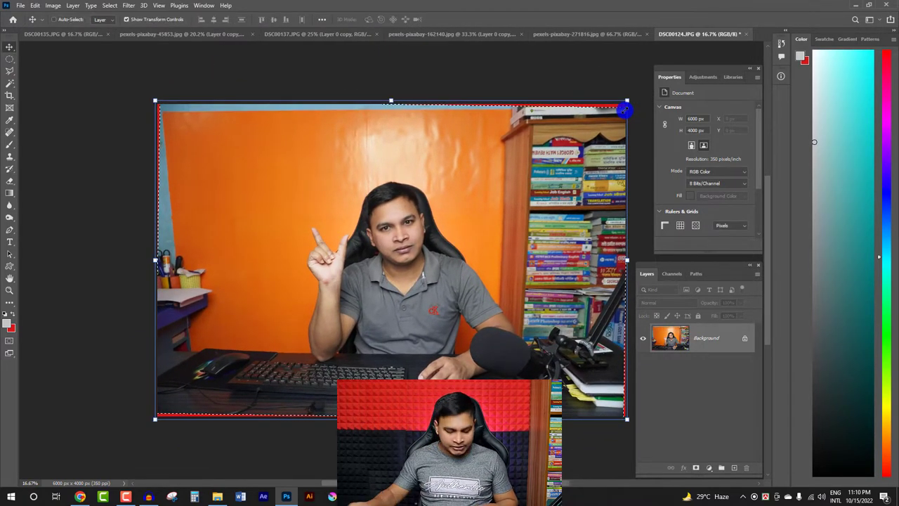
pyautogui.press('Return')
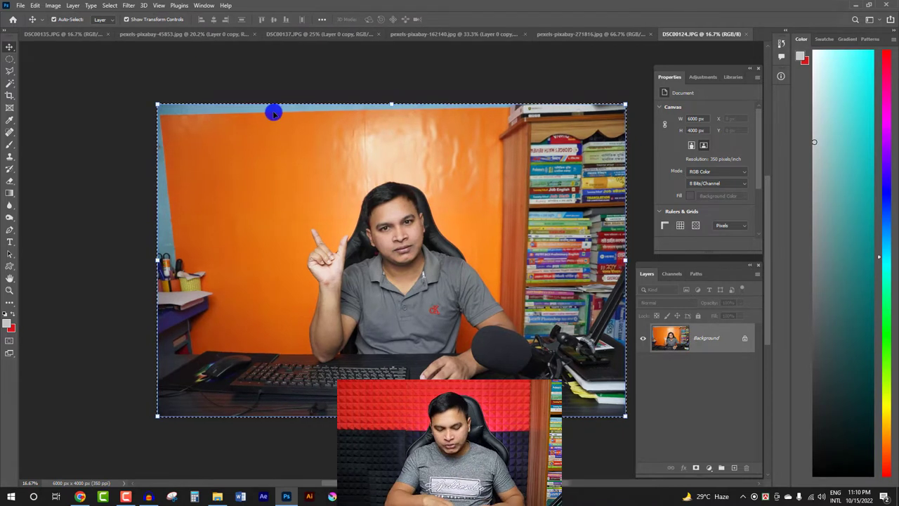
pyautogui.hotkey('ctrl', 'd')
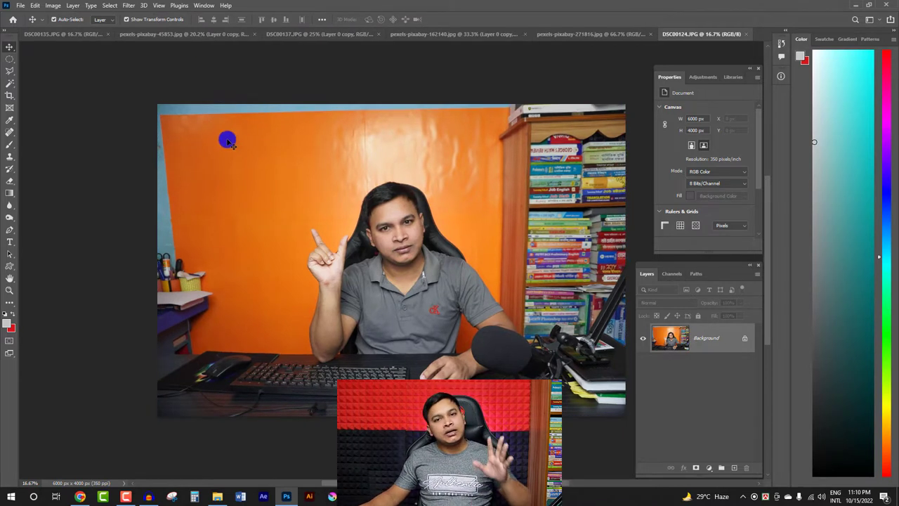
# - Straighten the office photo along its top edge with the Crop tool, cropping to 5815 × 3876 px
pyautogui.click(9, 95)
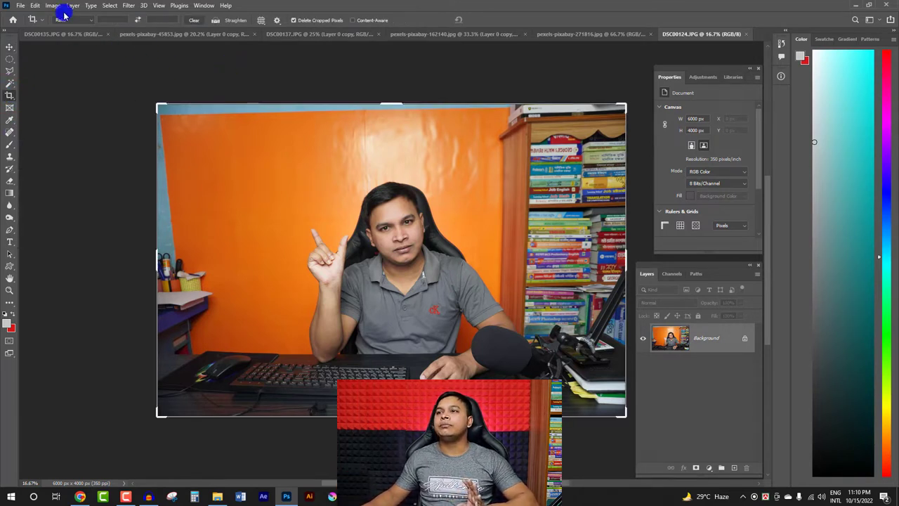
pyautogui.click(216, 21)
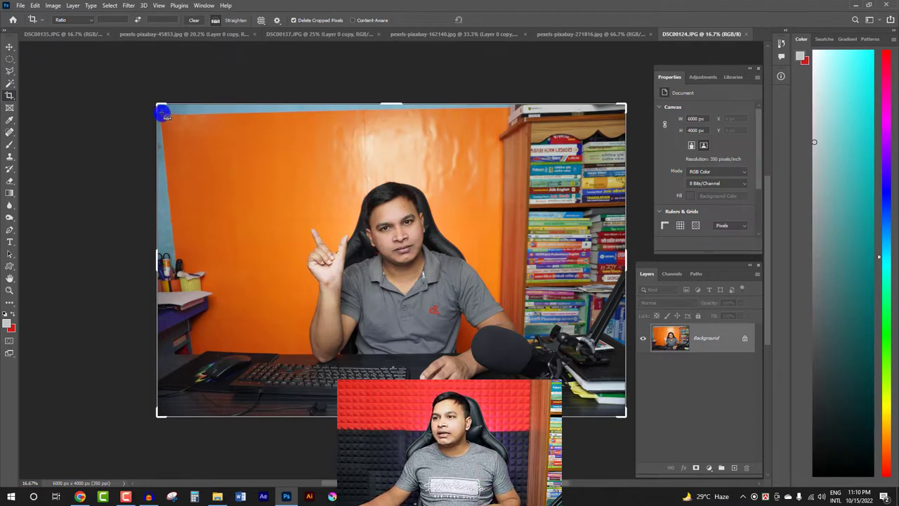
pyautogui.moveTo(161, 113); pyautogui.dragTo(509, 110)
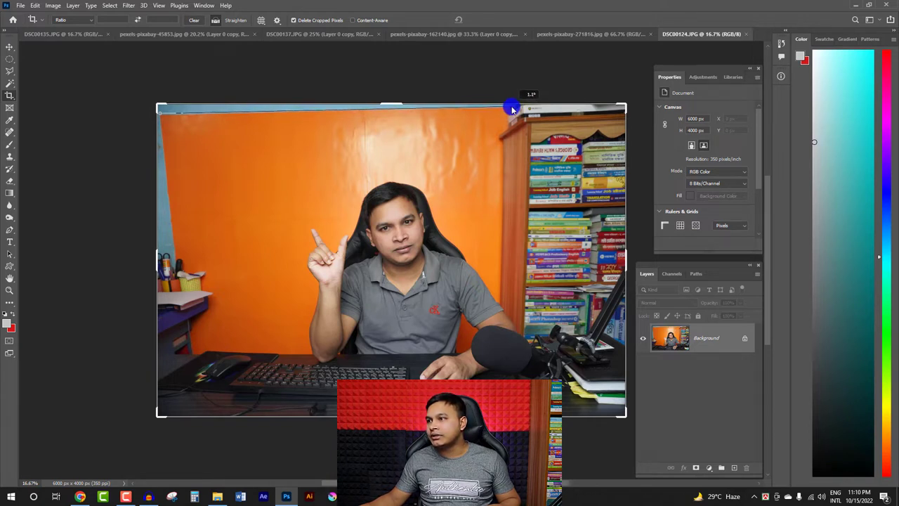
pyautogui.moveTo(512, 108); pyautogui.dragTo(512, 106)
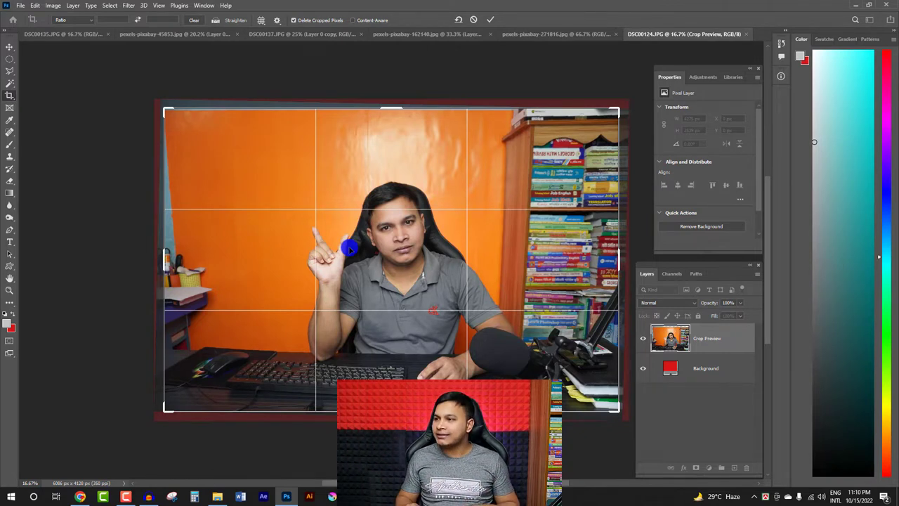
pyautogui.click(490, 20)
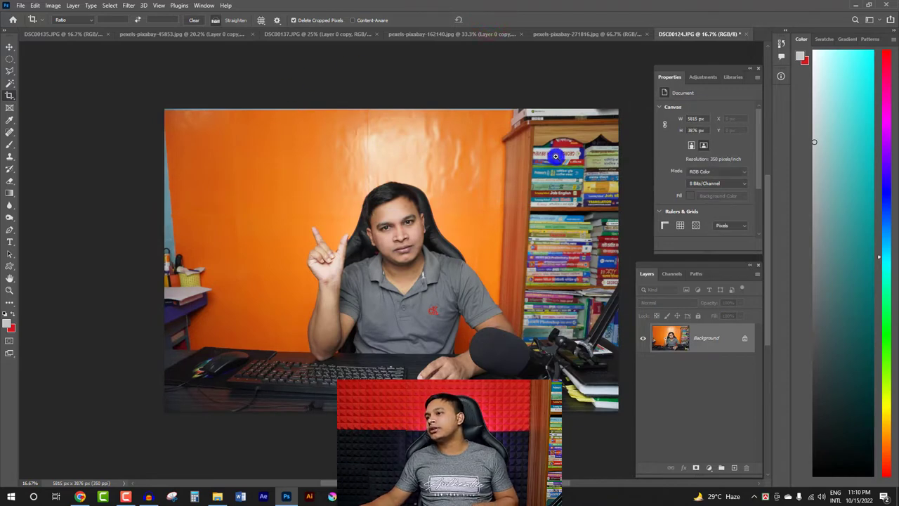
pyautogui.scroll(2, 556, 153)
pyautogui.scroll(-2, 361, 129)
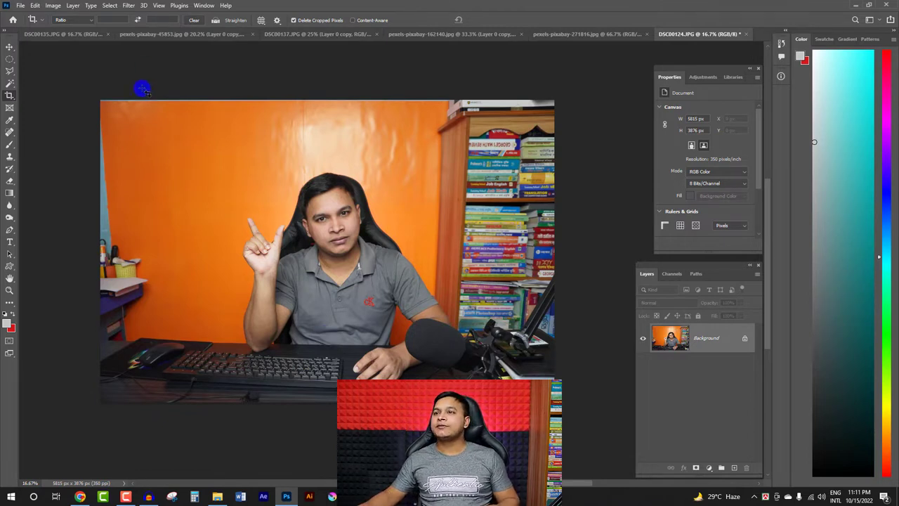
# - Preview Image > Adjustments > Exposure, close it unapplied, and switch to the Crop tool
pyautogui.click(53, 5)
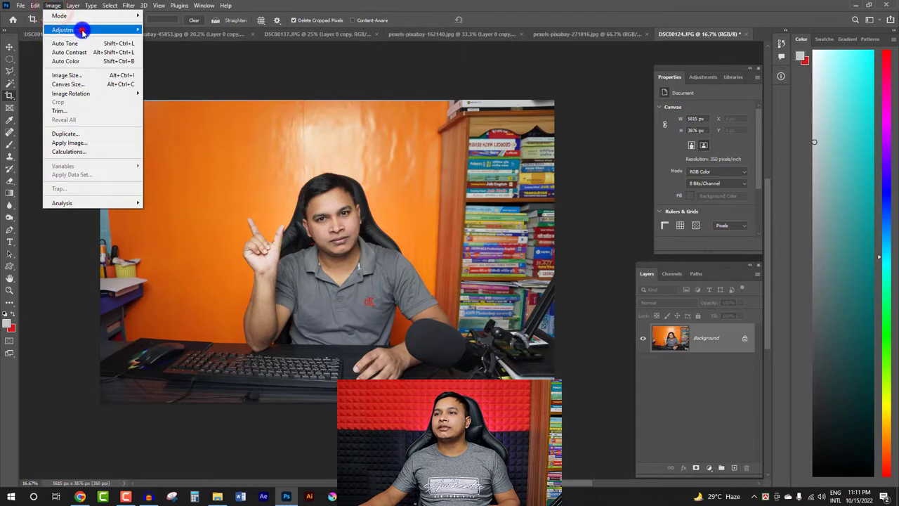
pyautogui.click(71, 29)
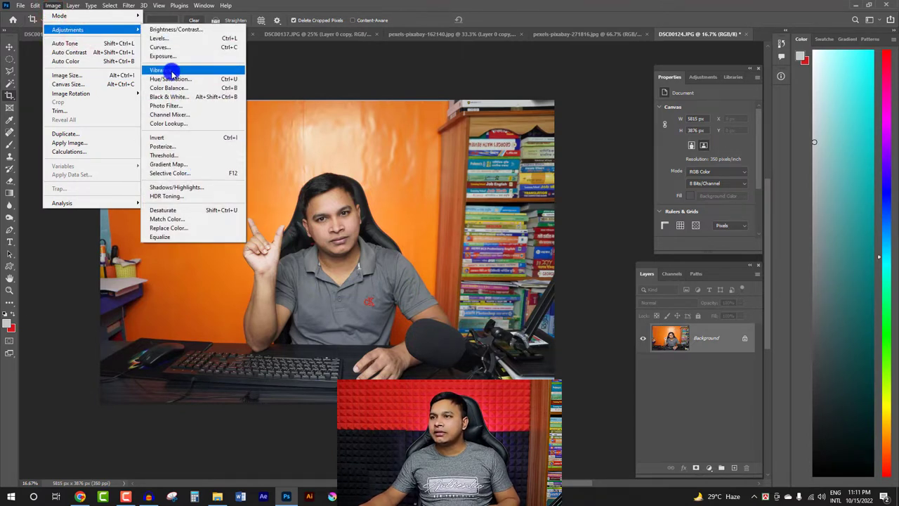
pyautogui.click(168, 56)
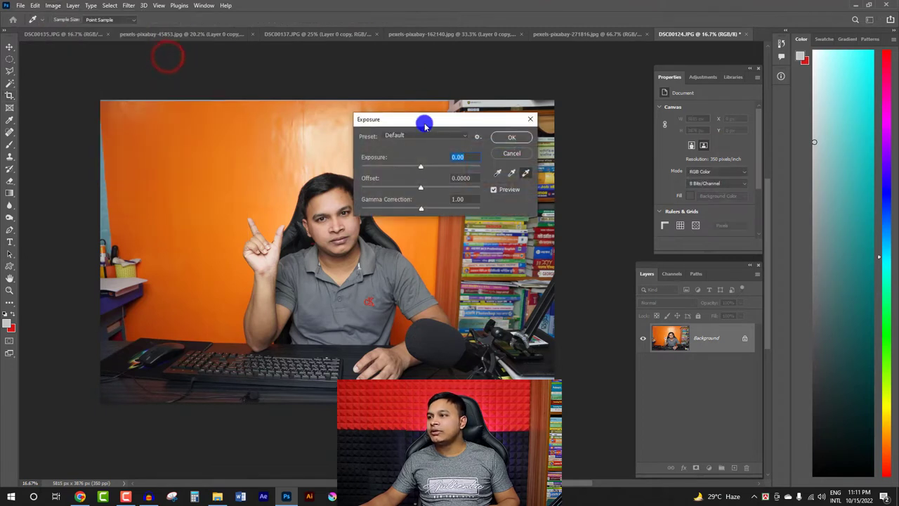
pyautogui.moveTo(424, 124); pyautogui.dragTo(484, 96)
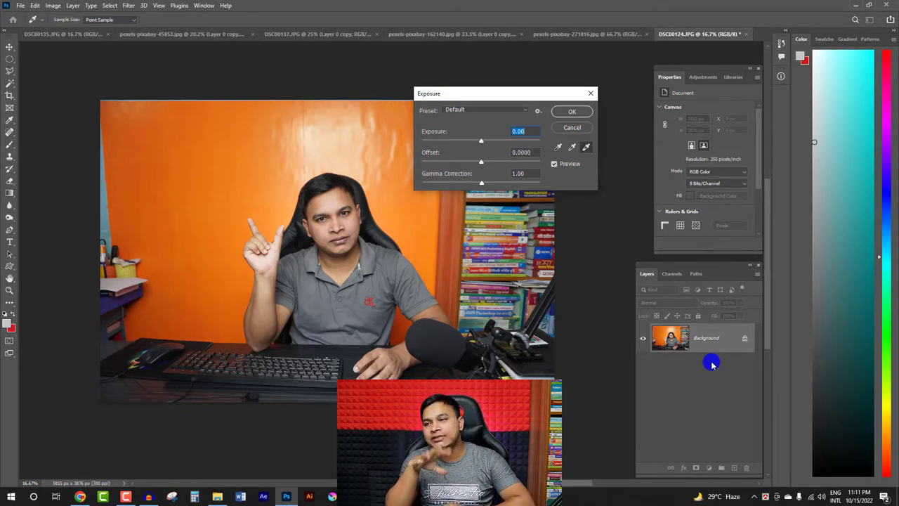
pyautogui.click(590, 93)
pyautogui.press('c')
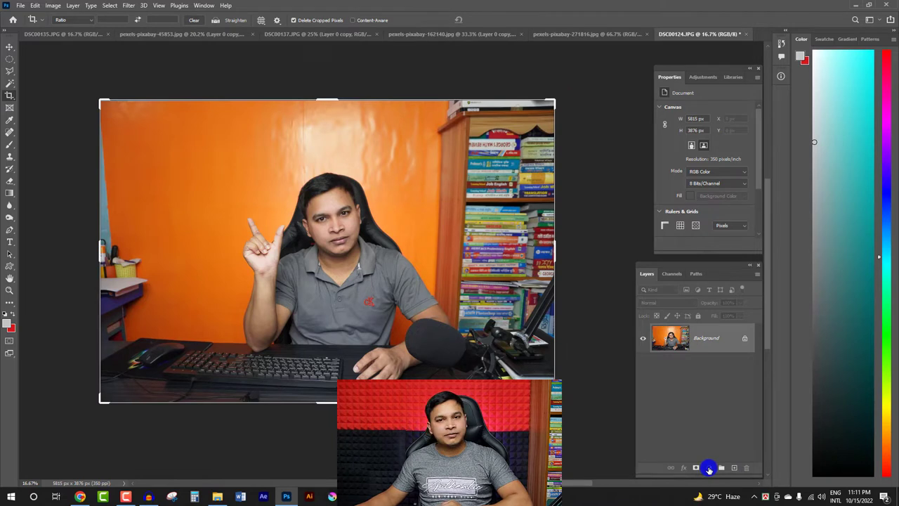
pyautogui.click(709, 468)
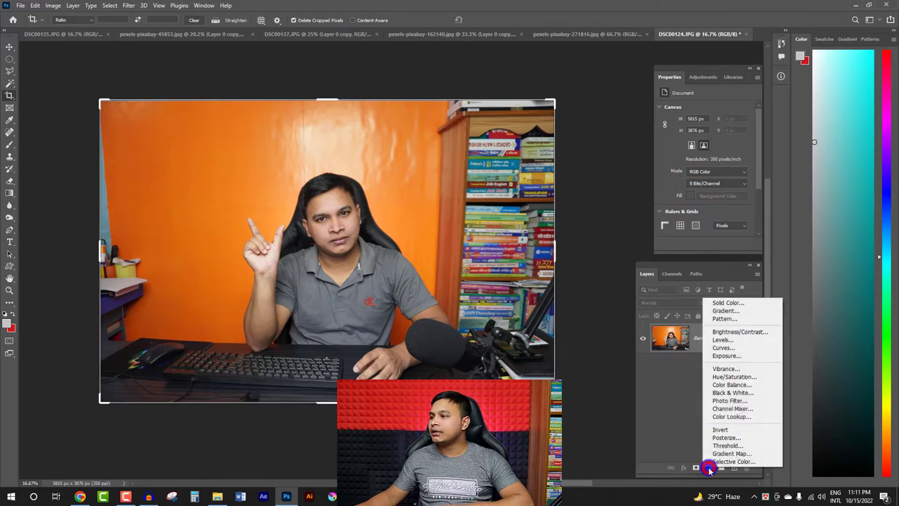
pyautogui.click(728, 357)
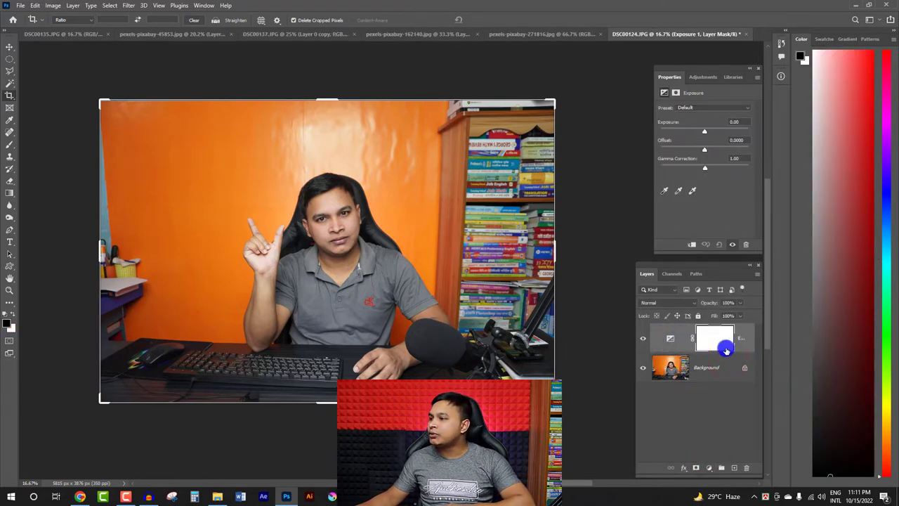
pyautogui.moveTo(717, 70); pyautogui.dragTo(680, 66)
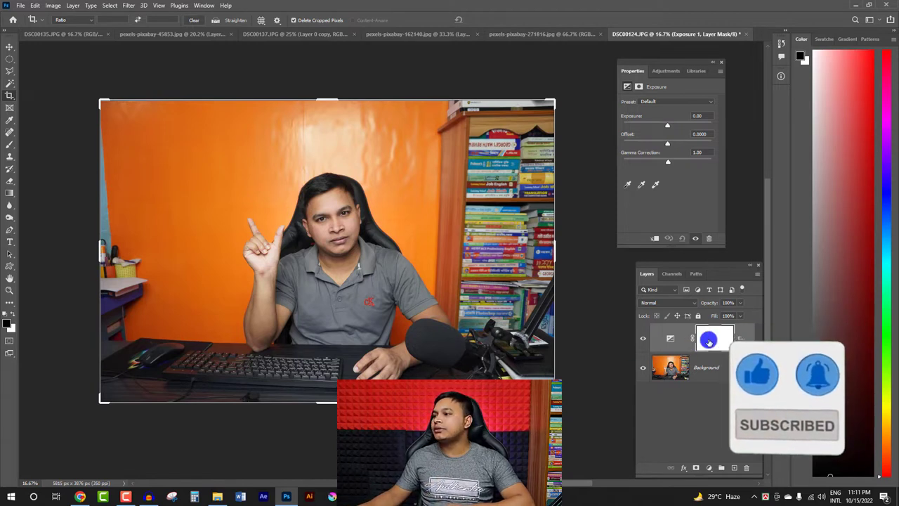
pyautogui.click(643, 338)
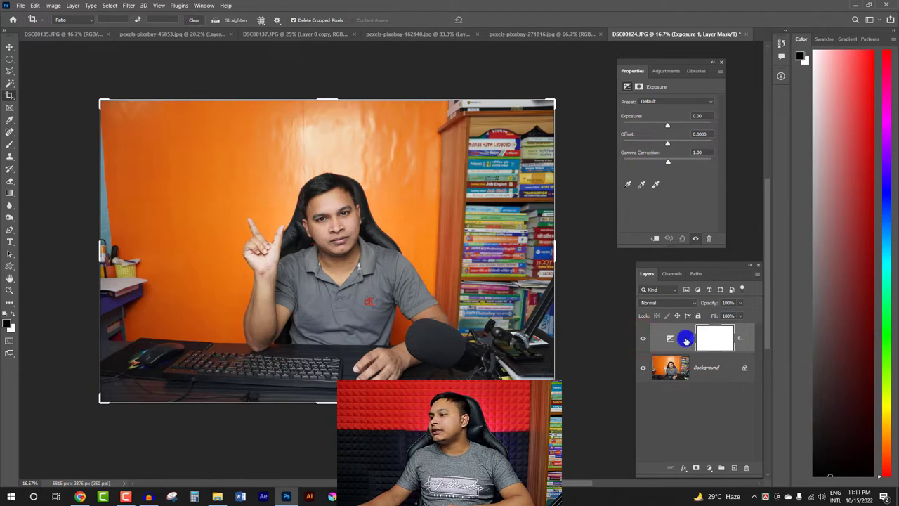
pyautogui.moveTo(696, 340); pyautogui.dragTo(746, 467)
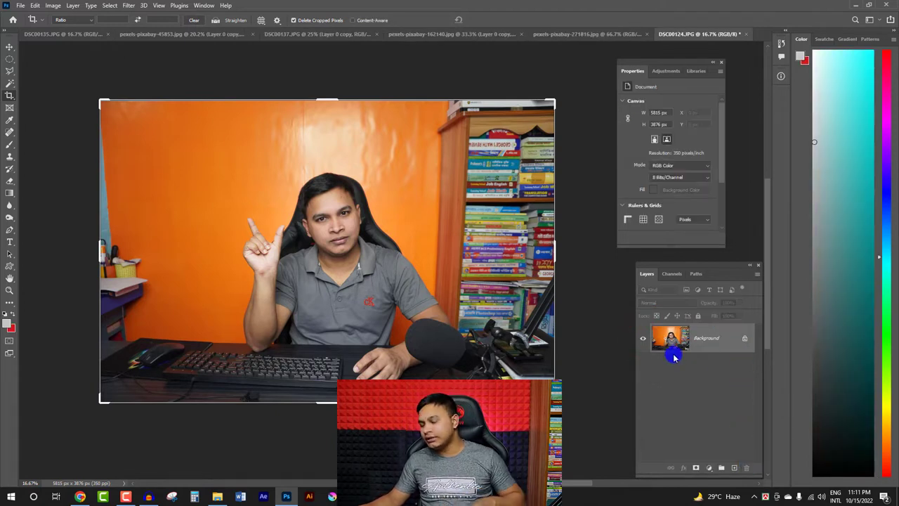
# - Undo the deletion to restore the Exposure adjustment layer and its mask above Background
pyautogui.hotkey('ctrl', 'z')
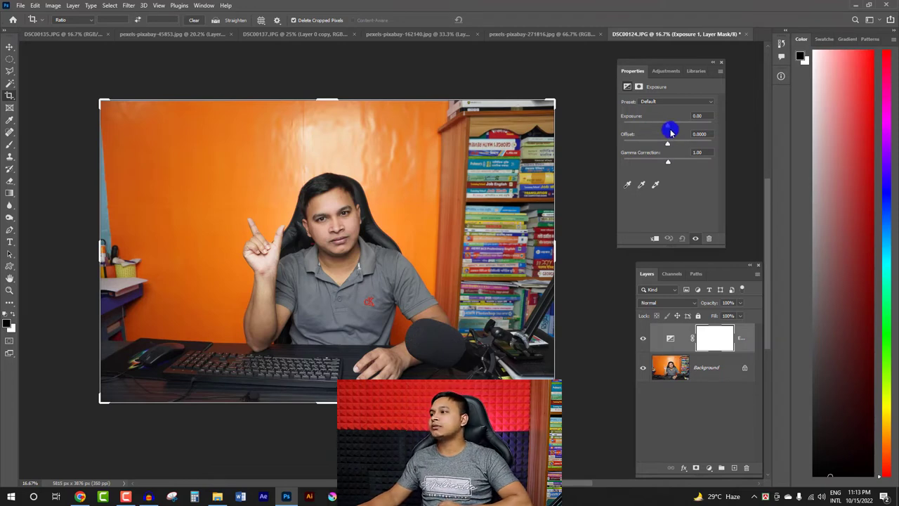
# - Set the Exposure layer to Exposure +0.18, Offset +0.0027 and Gamma 1.00
pyautogui.moveTo(668, 127)
pyautogui.mouseDown()
pyautogui.moveTo(727, 134)
pyautogui.moveTo(638, 126)
pyautogui.moveTo(667, 125)
pyautogui.moveTo(677, 145)
pyautogui.moveTo(697, 145)
pyautogui.moveTo(647, 145)
pyautogui.moveTo(669, 153)
pyautogui.moveTo(655, 163)
pyautogui.mouseUp()
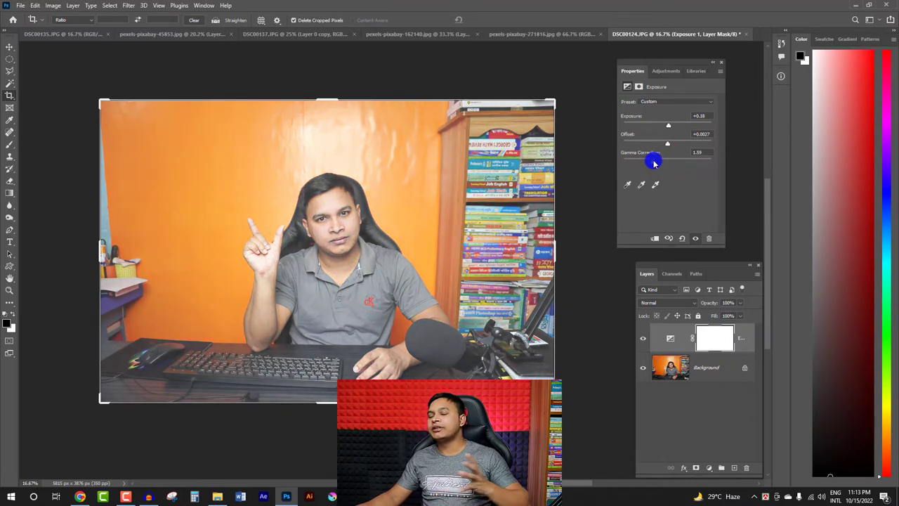
pyautogui.moveTo(653, 163)
pyautogui.mouseDown()
pyautogui.moveTo(691, 164)
pyautogui.moveTo(667, 162)
pyautogui.mouseUp()
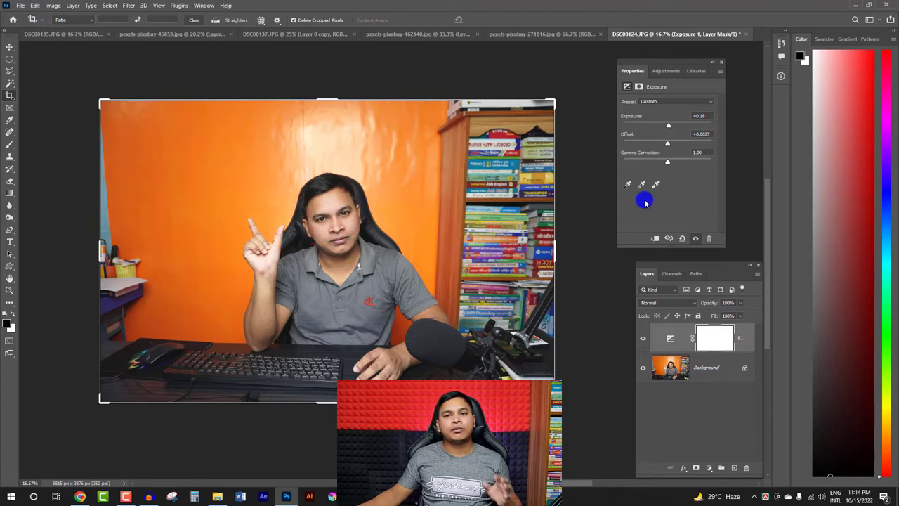
# - Reset the Exposure layer to 0.00 exposure and give it only a slight Offset
pyautogui.click(641, 87)
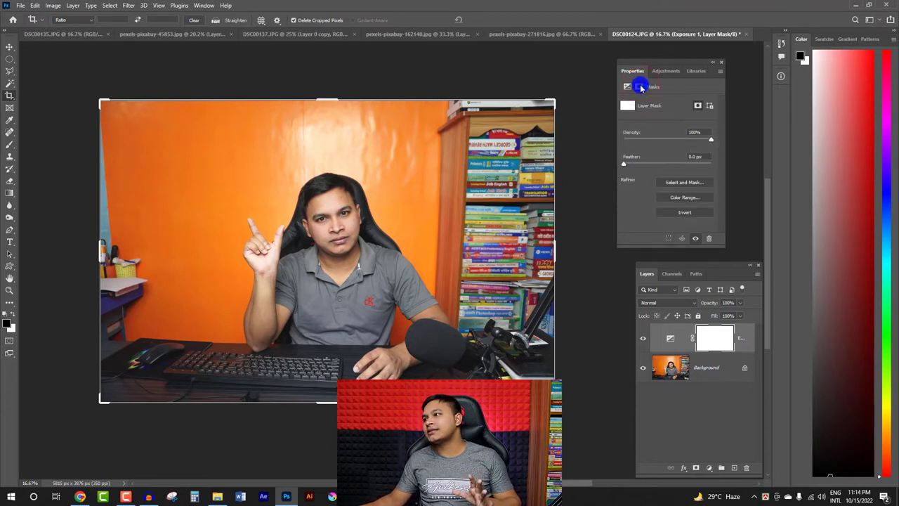
pyautogui.click(628, 86)
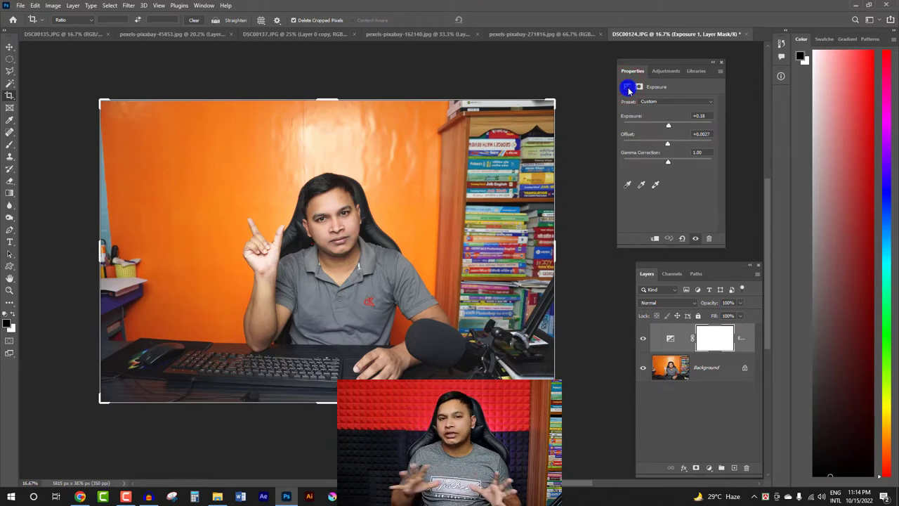
pyautogui.hotkey('ctrl', 'z')
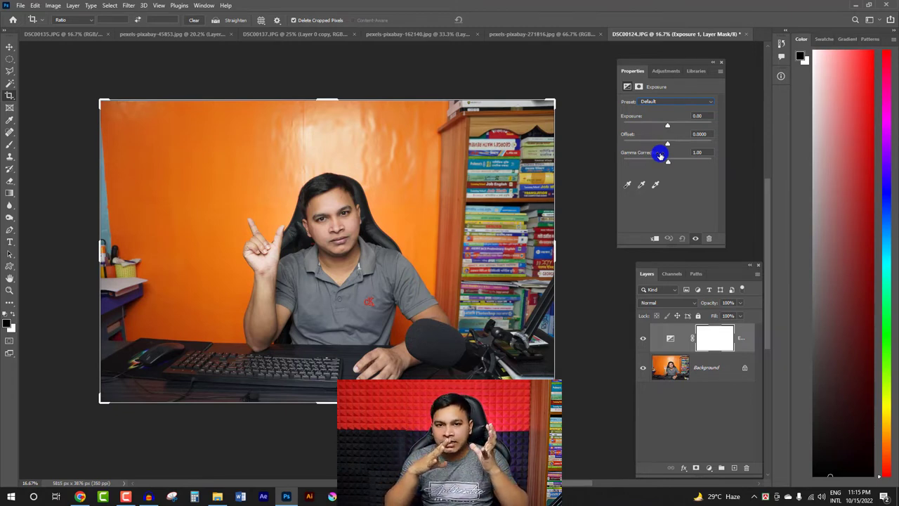
pyautogui.moveTo(667, 143); pyautogui.dragTo(669, 147)
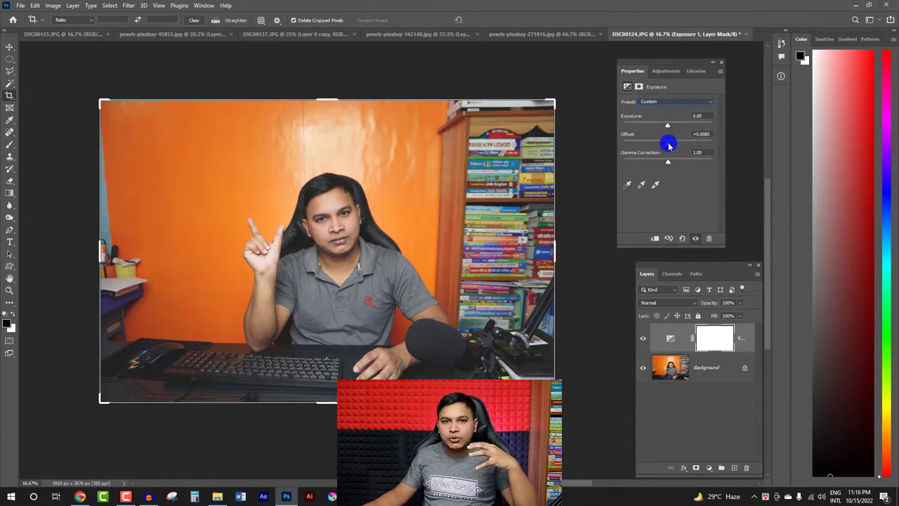
pyautogui.moveTo(668, 145); pyautogui.dragTo(672, 126)
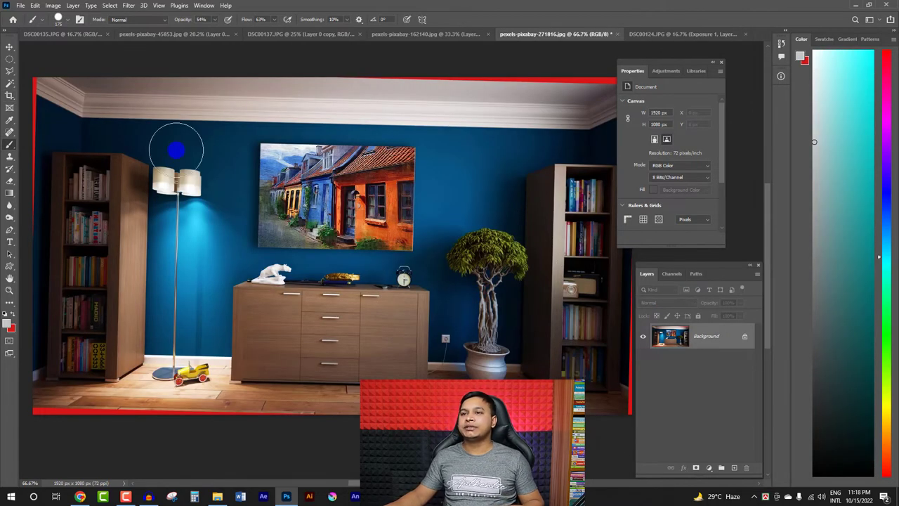
# - Straighten the room photo along the ceiling edge and commit the 1844 × 1037 px crop
pyautogui.click(9, 47)
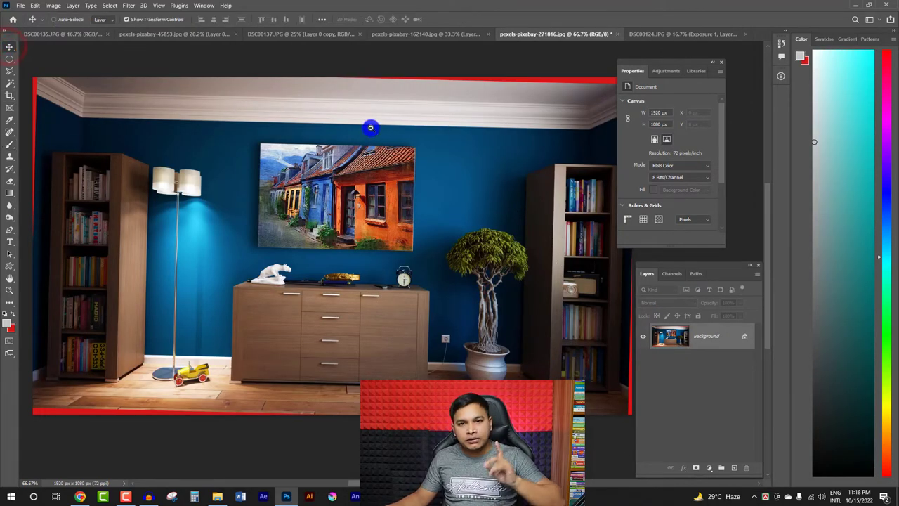
pyautogui.scroll(-1, 369, 126)
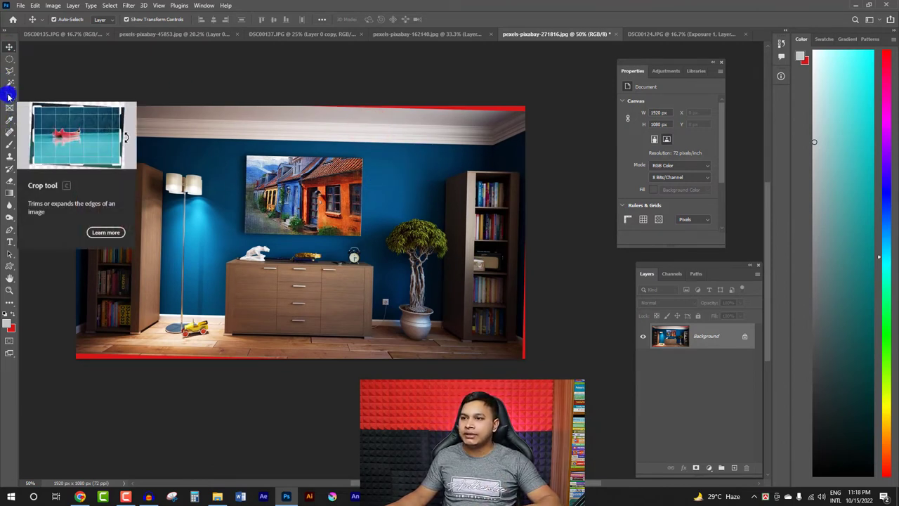
pyautogui.click(8, 100)
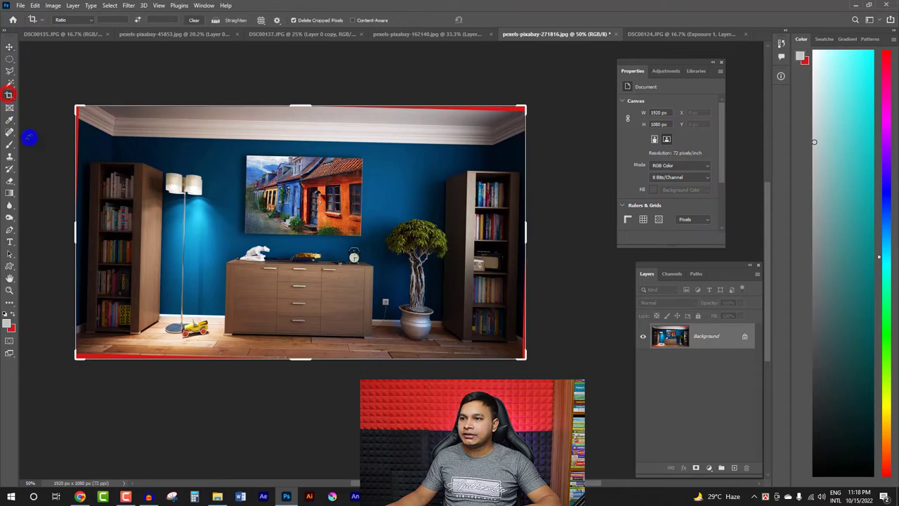
pyautogui.click(216, 21)
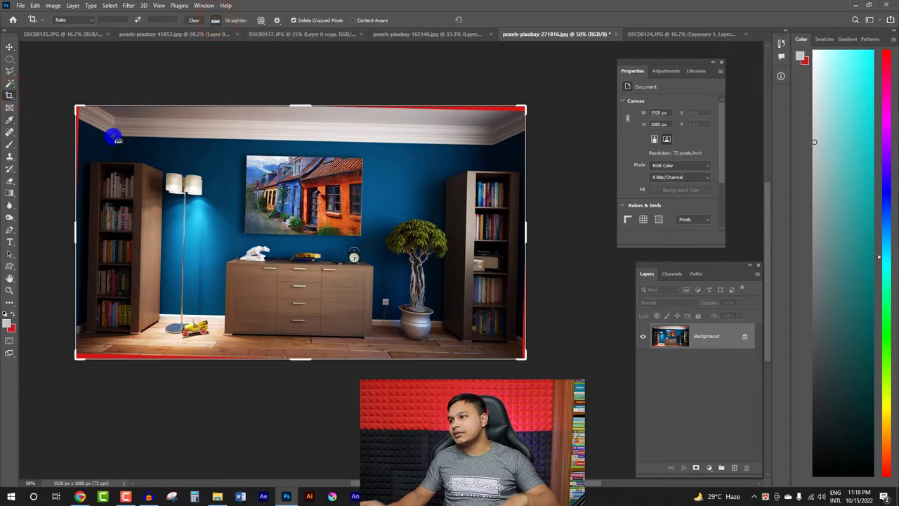
pyautogui.moveTo(112, 136); pyautogui.dragTo(496, 146)
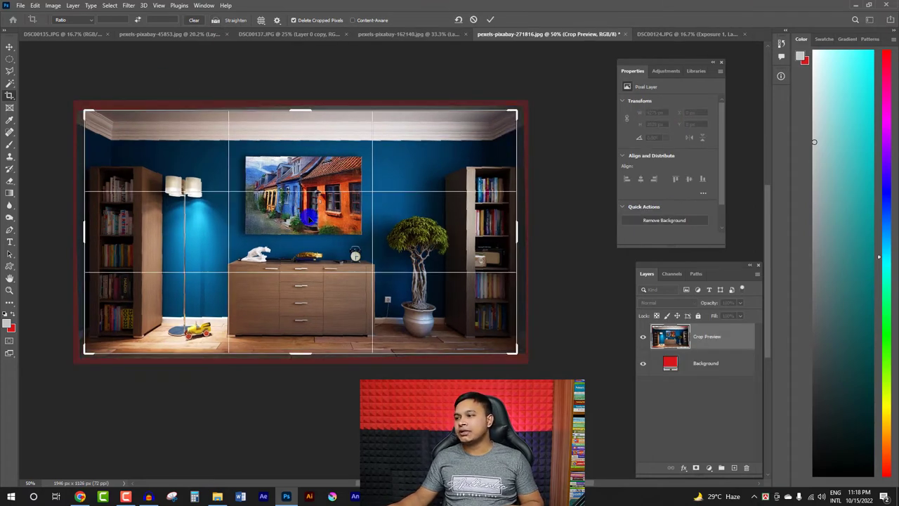
pyautogui.press('Return')
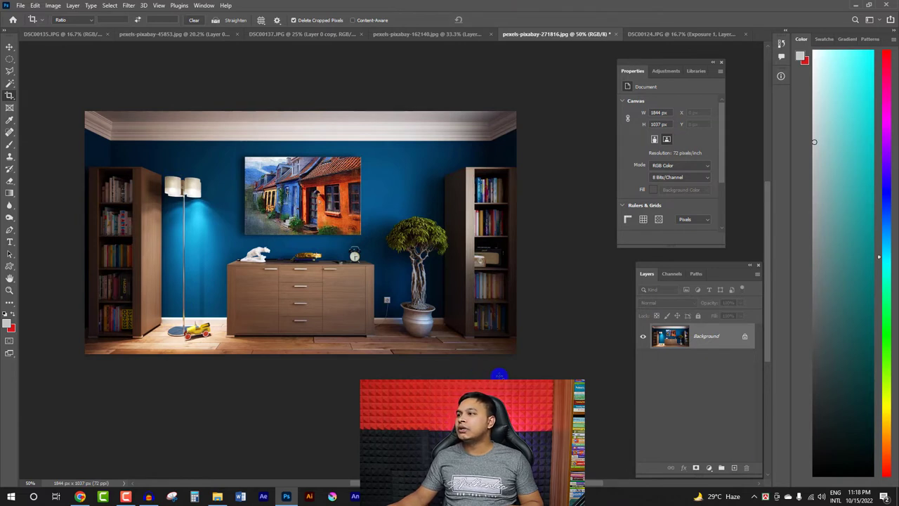
# - Add an Exposure adjustment layer and raise its exposure to about +1.03
pyautogui.click(709, 468)
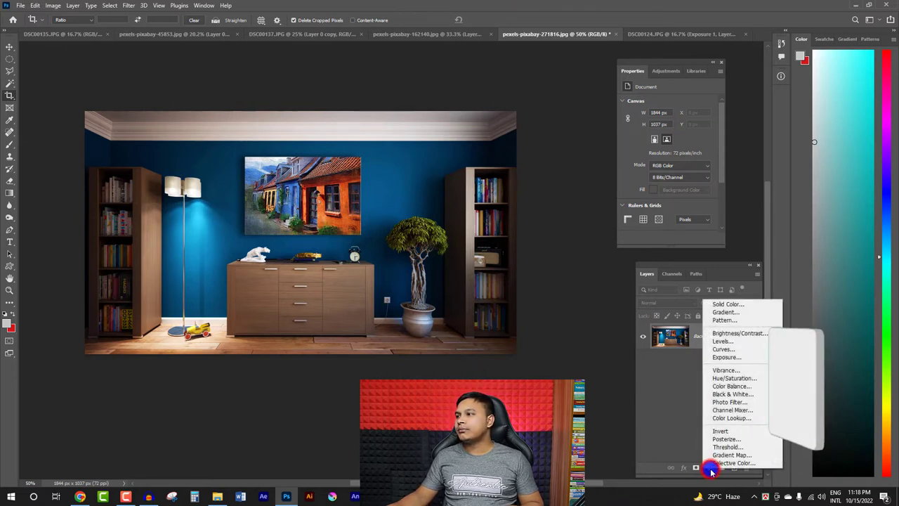
pyautogui.click(727, 357)
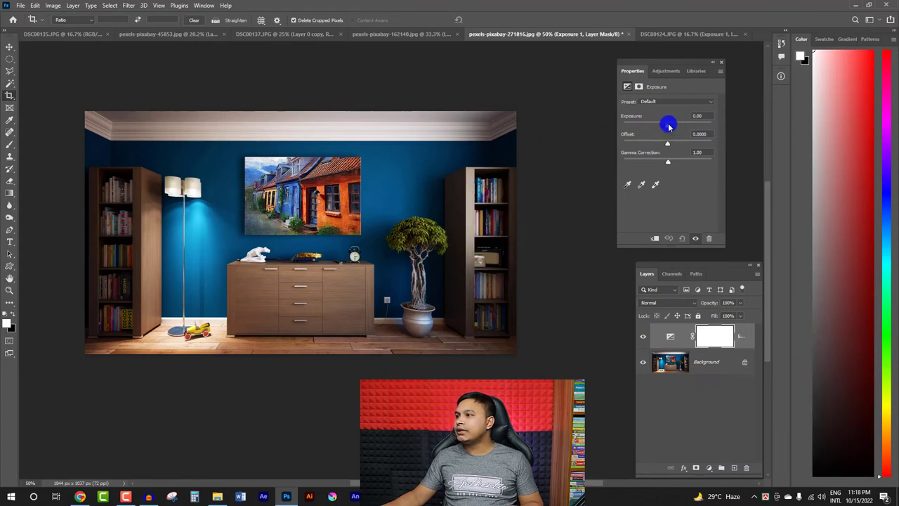
pyautogui.moveTo(667, 125); pyautogui.dragTo(669, 125)
pyautogui.moveTo(672, 126); pyautogui.dragTo(675, 127)
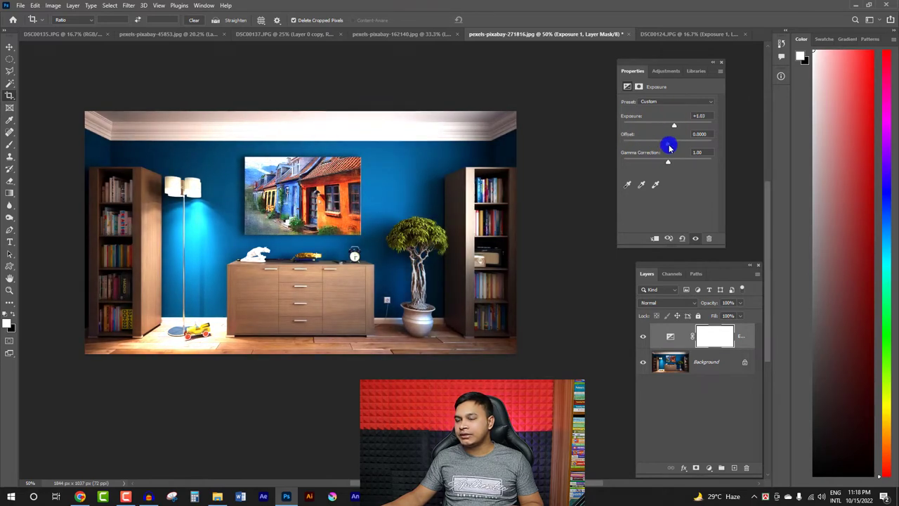
# - Set Offset to +0.0134 and Gamma to 0.73, then raise Exposure to +1.46
pyautogui.moveTo(668, 146); pyautogui.dragTo(667, 144)
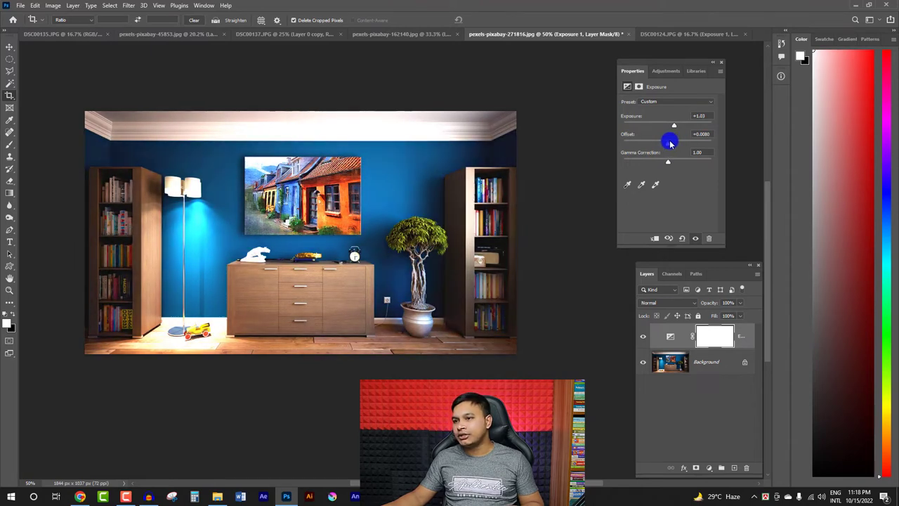
pyautogui.moveTo(667, 144); pyautogui.dragTo(670, 144)
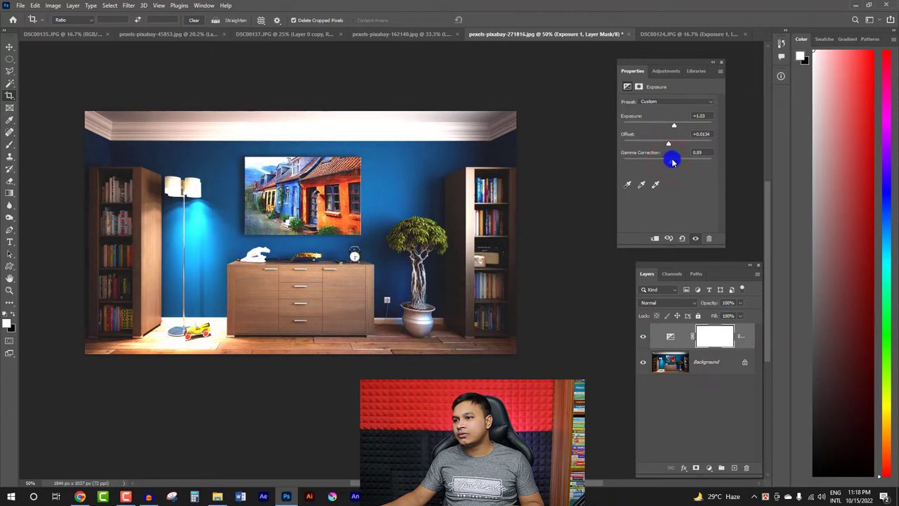
pyautogui.moveTo(672, 162)
pyautogui.mouseDown()
pyautogui.moveTo(693, 157)
pyautogui.moveTo(660, 163)
pyautogui.moveTo(679, 163)
pyautogui.mouseUp()
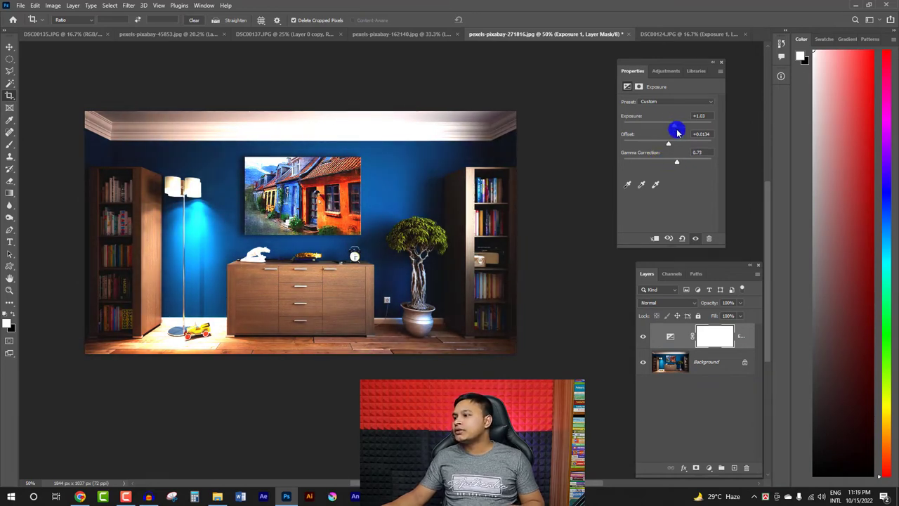
pyautogui.moveTo(675, 128)
pyautogui.mouseDown()
pyautogui.moveTo(668, 127)
pyautogui.moveTo(679, 127)
pyautogui.mouseUp()
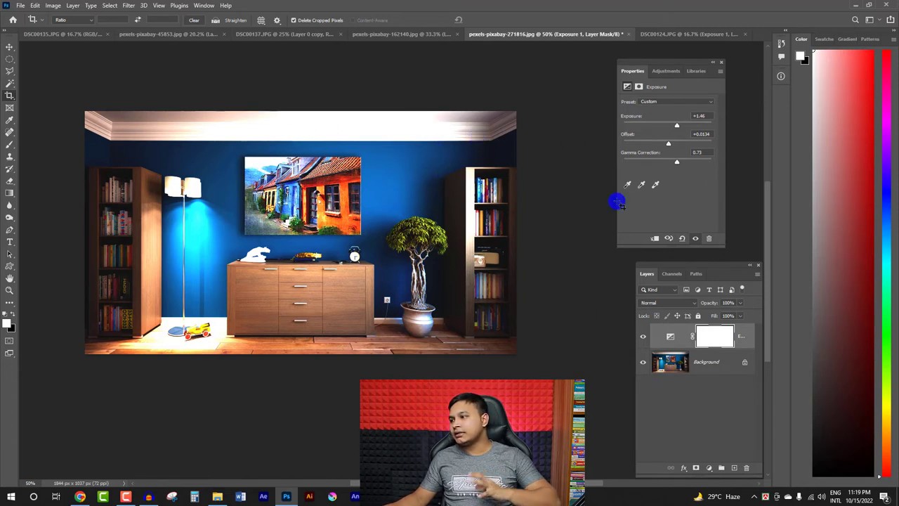
# - Select the Exposure layer mask and set up a soft black brush with 0% hardness
pyautogui.click(714, 342)
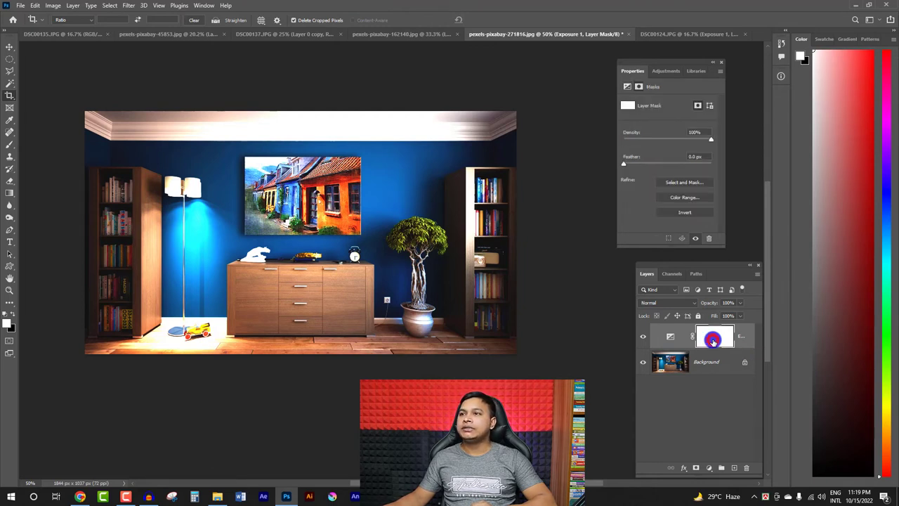
pyautogui.click(12, 314)
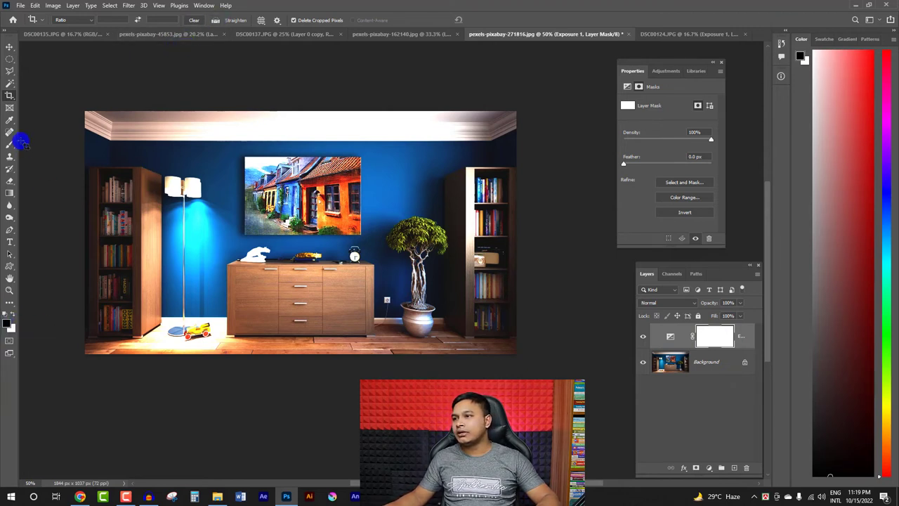
pyautogui.click(9, 143)
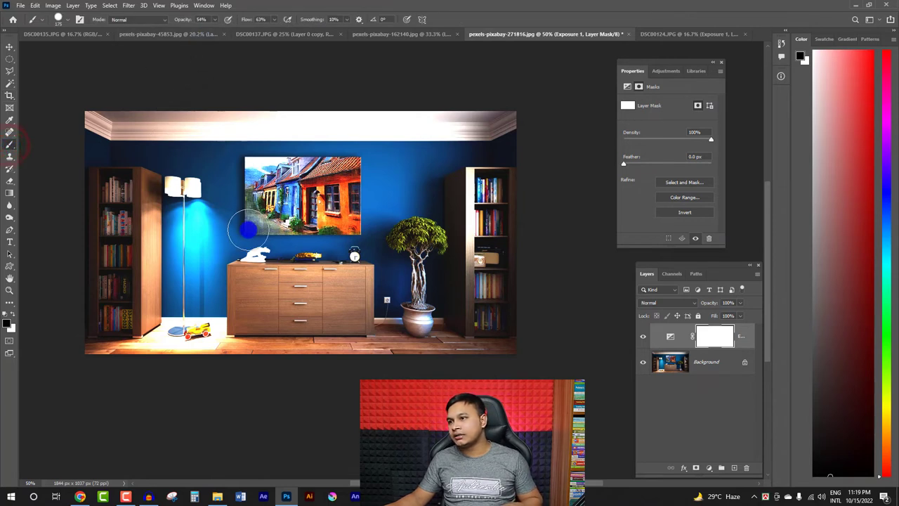
pyautogui.moveTo(211, 129); pyautogui.dragTo(341, 120)
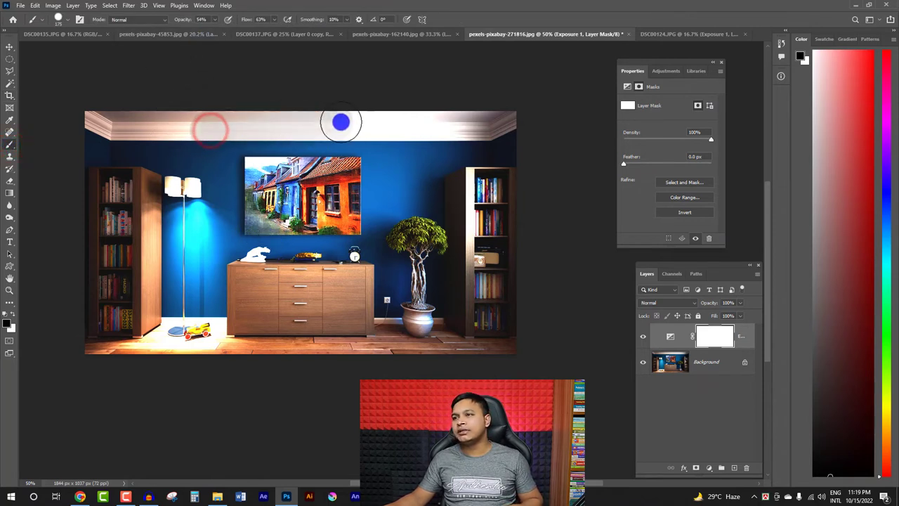
pyautogui.hotkey('ctrl', 'z')
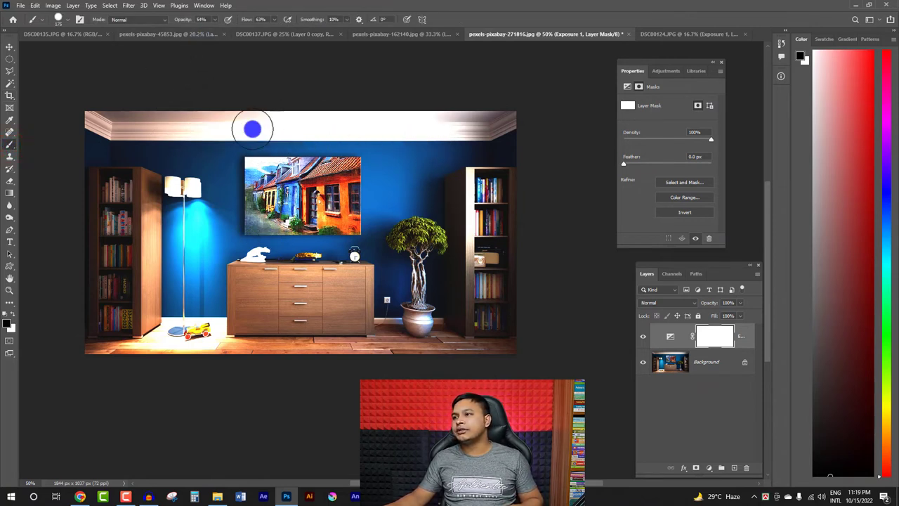
pyautogui.rightClick(254, 127)
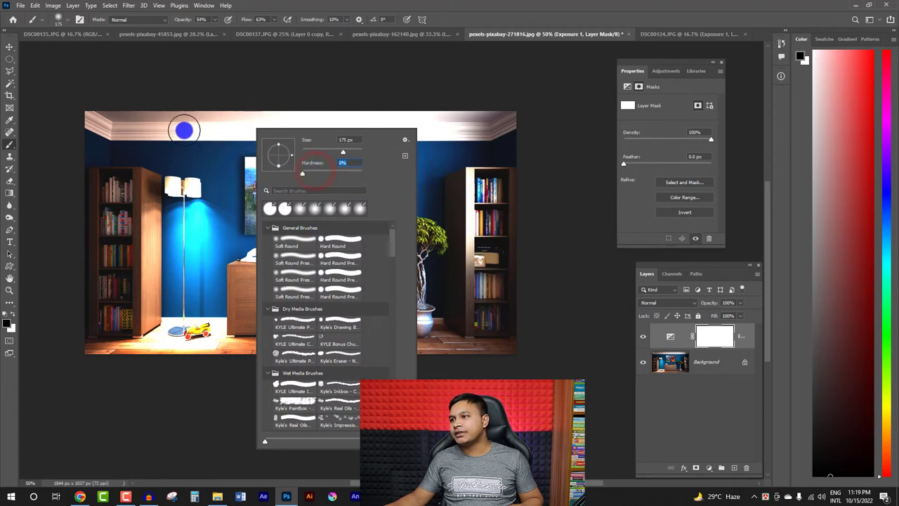
pyautogui.click(185, 129)
# - Paint black on the mask over the ceiling, right bookshelf, lamp base, sideboard and picture edge
pyautogui.moveTo(441, 126)
pyautogui.mouseDown()
pyautogui.moveTo(215, 118)
pyautogui.moveTo(450, 118)
pyautogui.moveTo(223, 125)
pyautogui.moveTo(254, 125)
pyautogui.mouseUp()
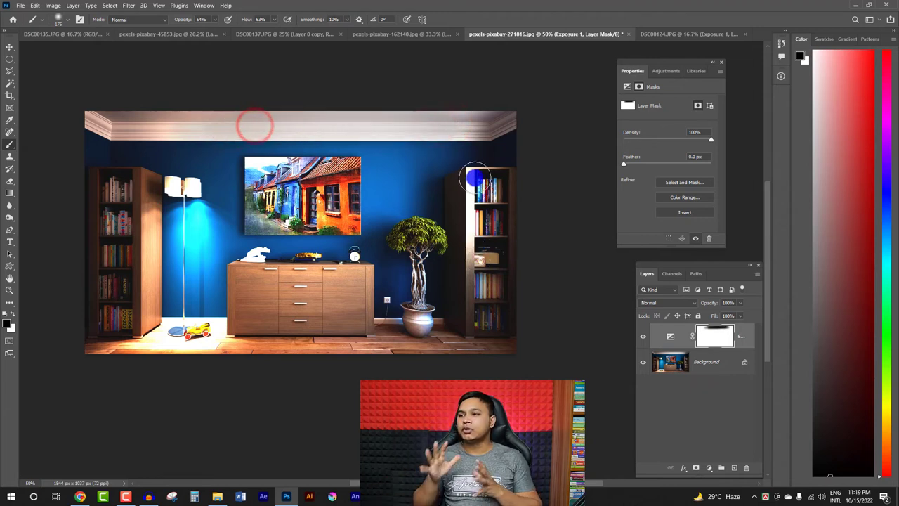
pyautogui.moveTo(475, 176)
pyautogui.mouseDown()
pyautogui.moveTo(475, 246)
pyautogui.moveTo(468, 187)
pyautogui.moveTo(474, 297)
pyautogui.moveTo(482, 173)
pyautogui.mouseUp()
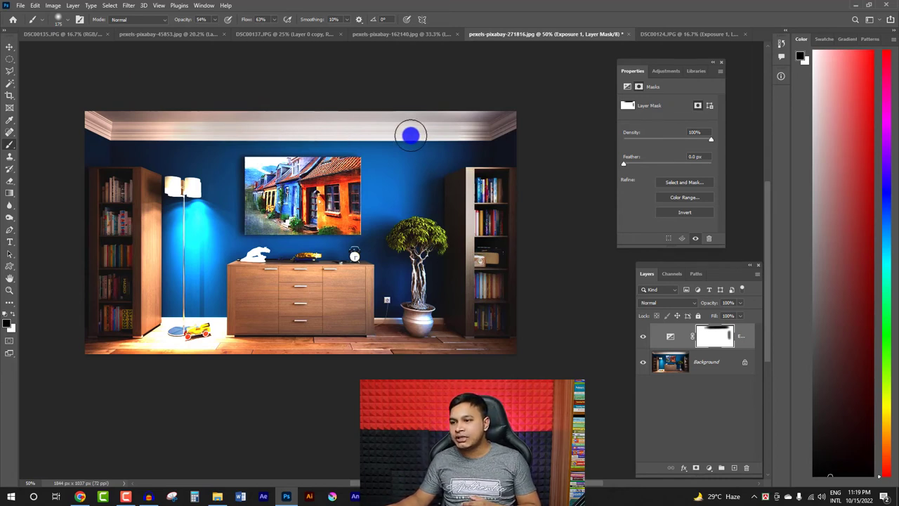
pyautogui.moveTo(410, 135); pyautogui.dragTo(457, 193)
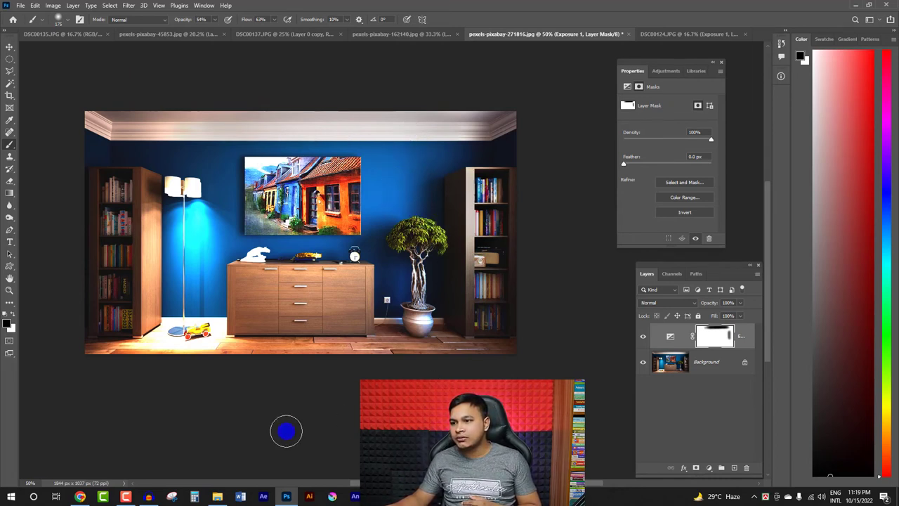
pyautogui.moveTo(286, 431)
pyautogui.mouseDown()
pyautogui.moveTo(201, 333)
pyautogui.moveTo(181, 338)
pyautogui.moveTo(188, 330)
pyautogui.moveTo(161, 316)
pyautogui.moveTo(237, 315)
pyautogui.moveTo(164, 324)
pyautogui.moveTo(150, 318)
pyautogui.moveTo(150, 217)
pyautogui.moveTo(148, 315)
pyautogui.moveTo(150, 215)
pyautogui.mouseUp()
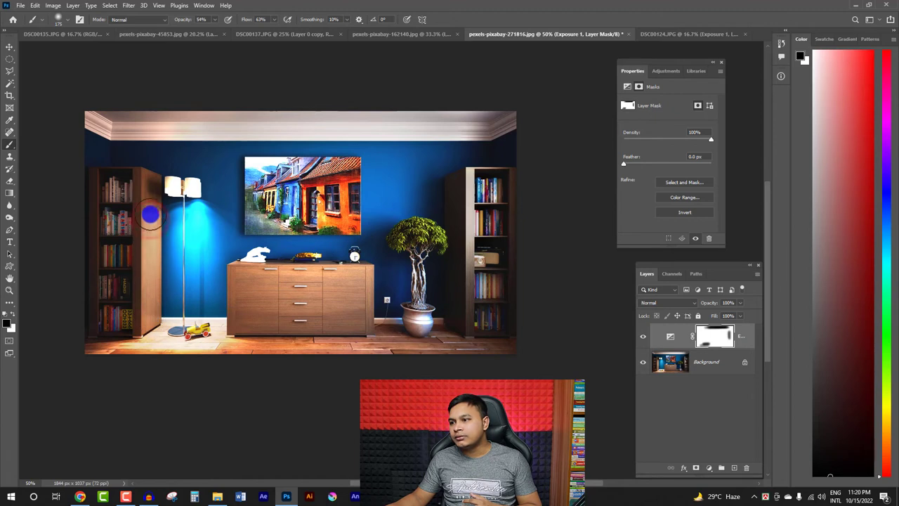
pyautogui.moveTo(217, 321)
pyautogui.mouseDown()
pyautogui.moveTo(162, 341)
pyautogui.moveTo(206, 328)
pyautogui.mouseUp()
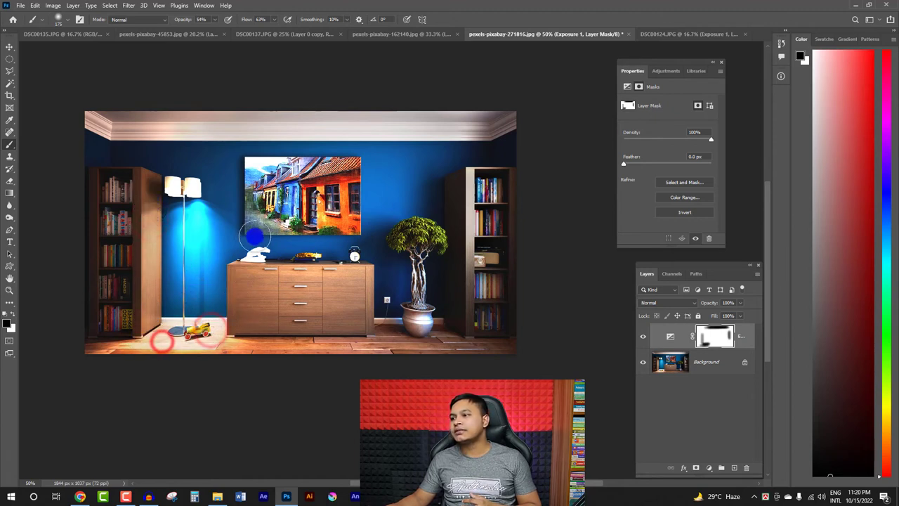
pyautogui.moveTo(237, 267)
pyautogui.mouseDown()
pyautogui.moveTo(372, 261)
pyautogui.moveTo(248, 290)
pyautogui.moveTo(249, 307)
pyautogui.moveTo(371, 315)
pyautogui.moveTo(401, 342)
pyautogui.moveTo(422, 311)
pyautogui.moveTo(431, 338)
pyautogui.mouseUp()
pyautogui.moveTo(254, 165)
pyautogui.mouseDown()
pyautogui.moveTo(293, 156)
pyautogui.moveTo(229, 155)
pyautogui.mouseUp()
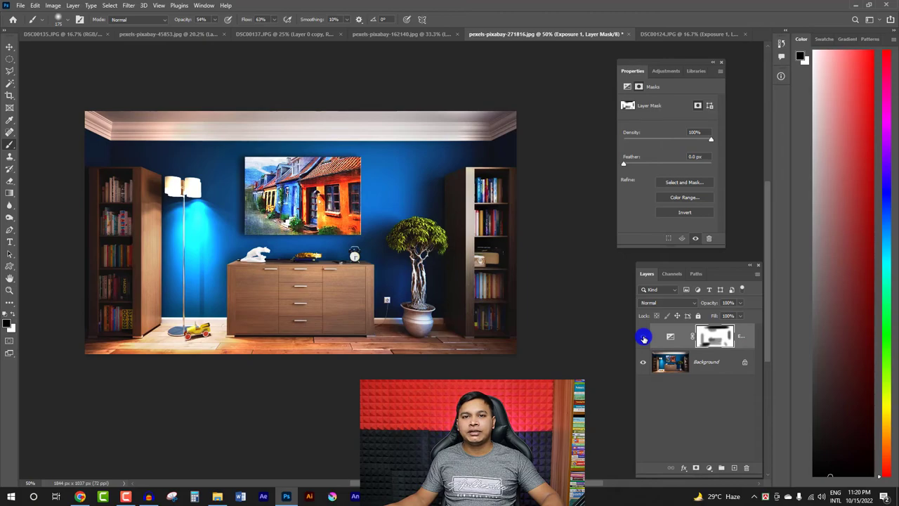
# - Hide the Exposure 1 layer to compare the room against its original darker tones
pyautogui.click(643, 338)
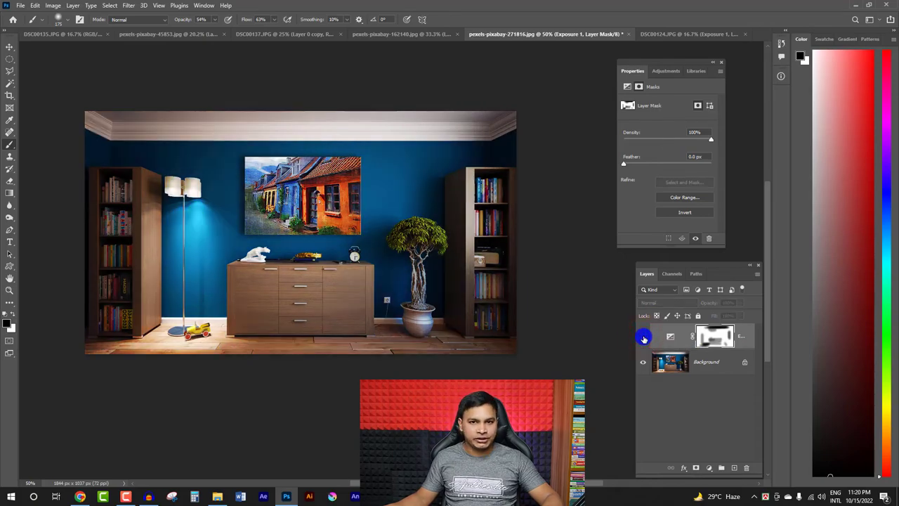